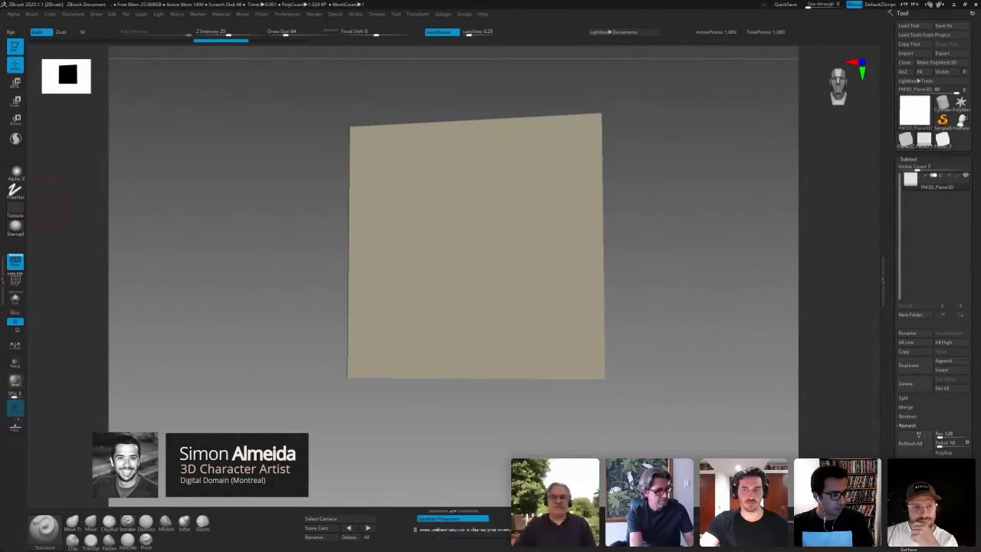
key(super+d)
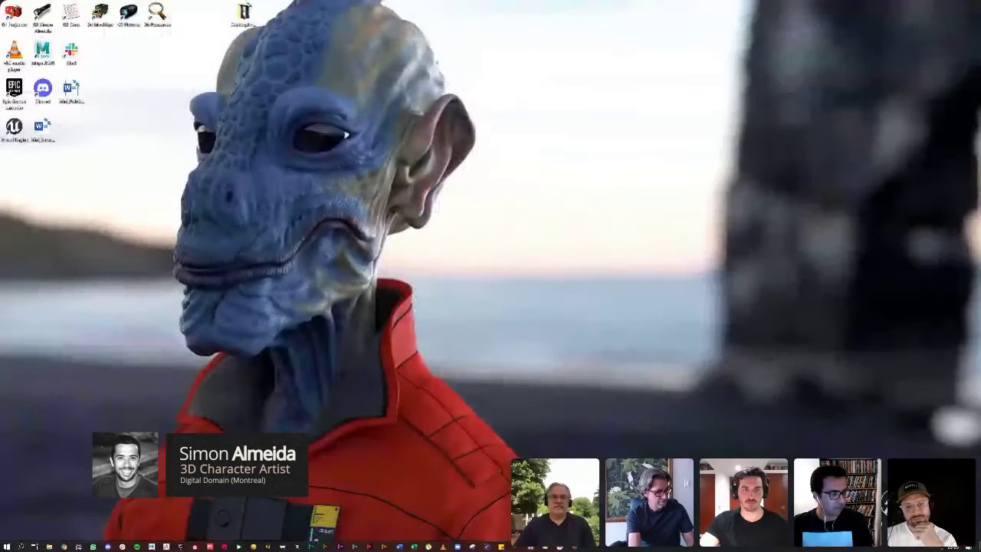
key(super+d)
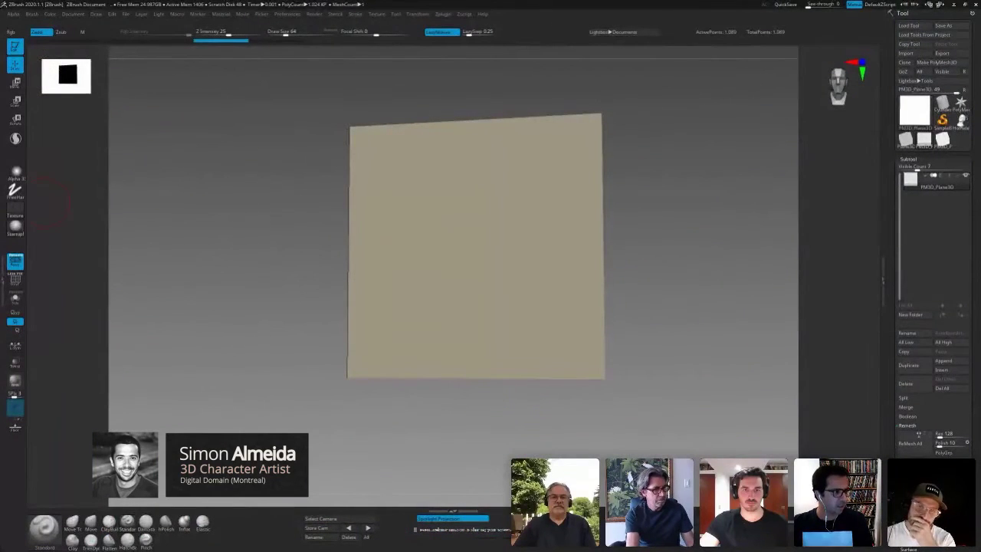
- Switch to the browser and open the zoomable portrait of the bearded man in a black cap from the face gallery
drag(0, 201, 260, 1)
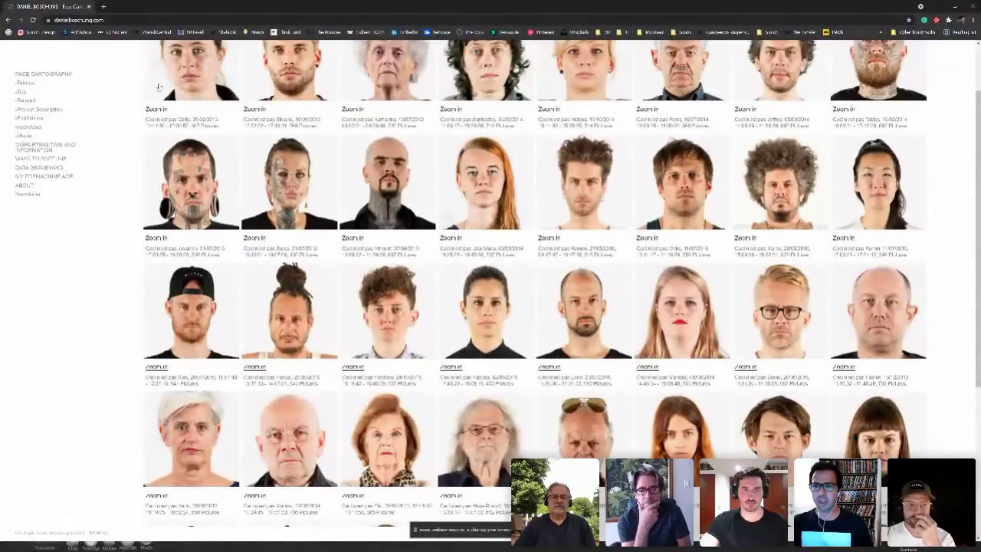
scroll(430, 333, up, 1)
scroll(431, 333, up, 2)
scroll(431, 333, down, 4)
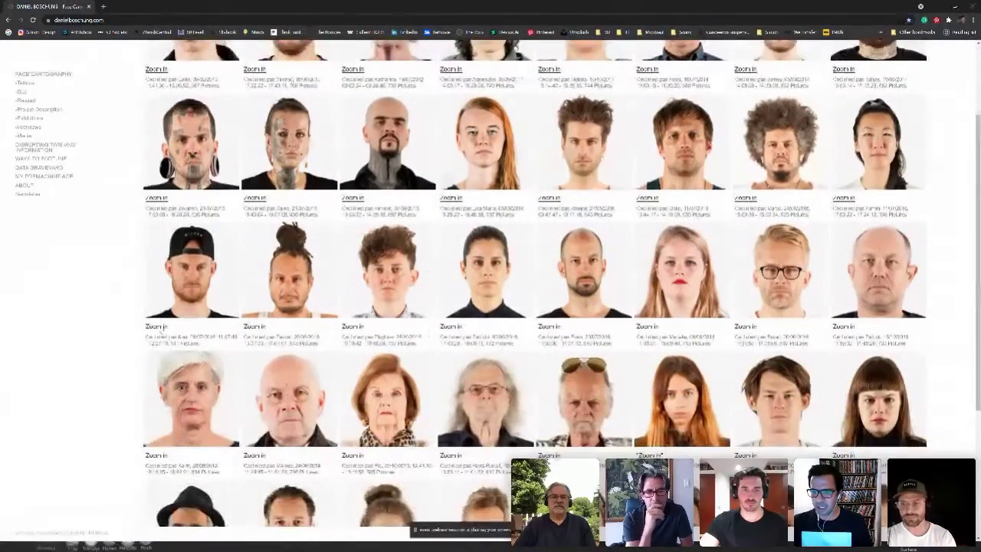
click(173, 326)
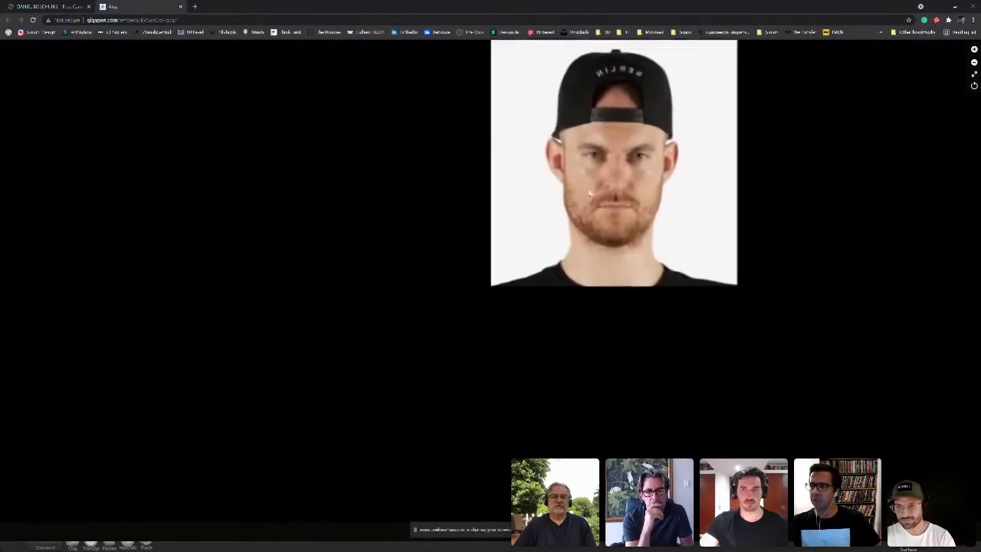
- Examine the skin pores on the cheek beside the nose in extreme close-up
scroll(633, 178, up, 5)
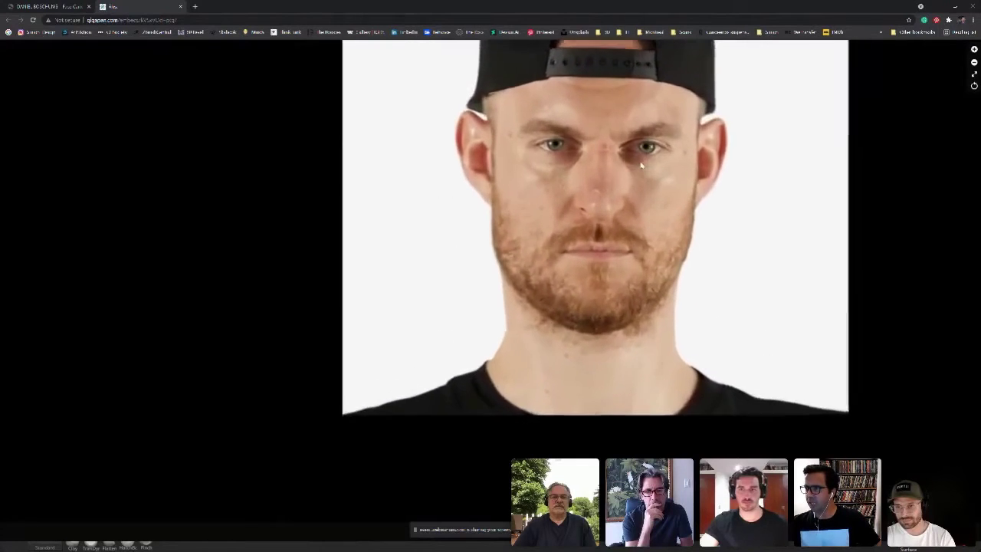
scroll(531, 220, up, 3)
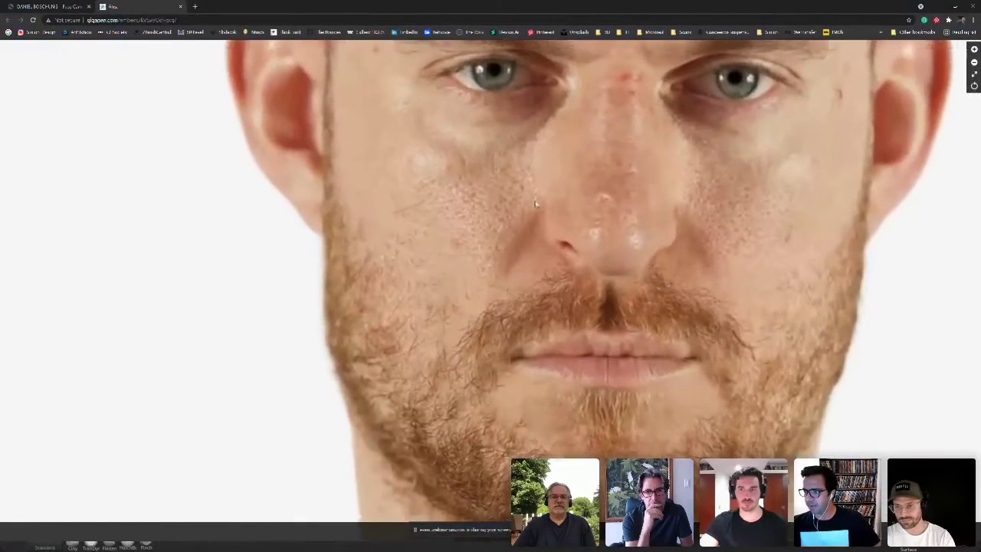
scroll(523, 243, up, 5)
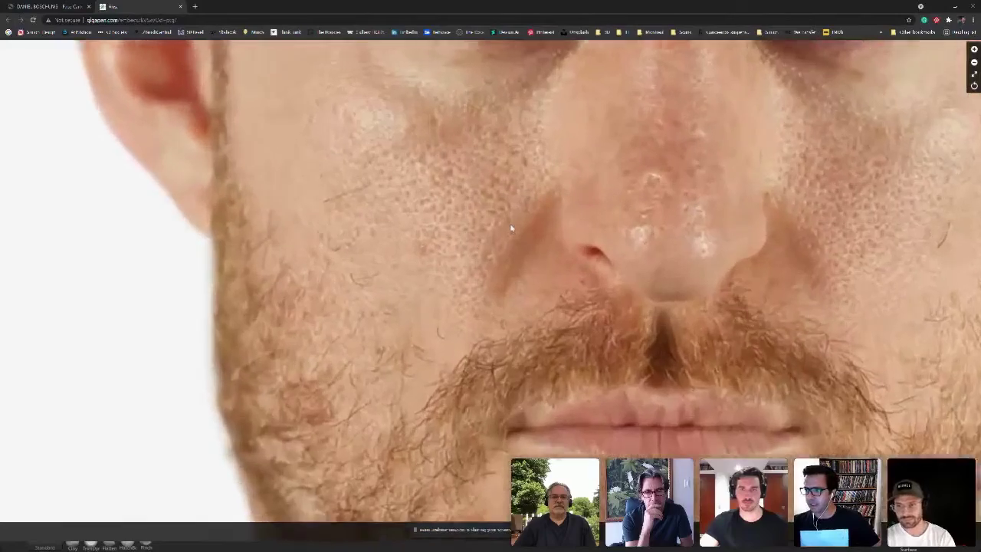
scroll(517, 228, up, 3)
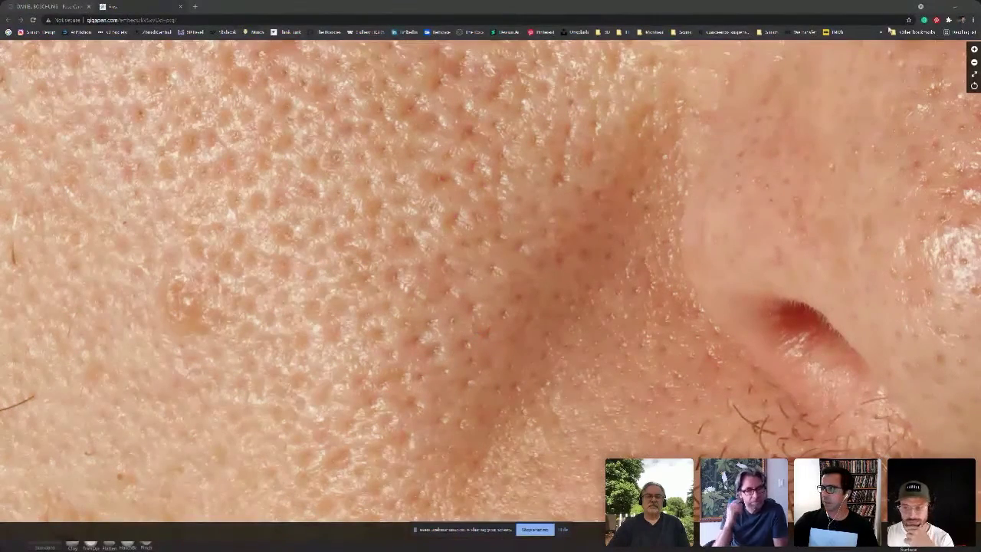
- Return to ZBrush and load the Pores_Single brush from the Lightbox brush library
click(936, 8)
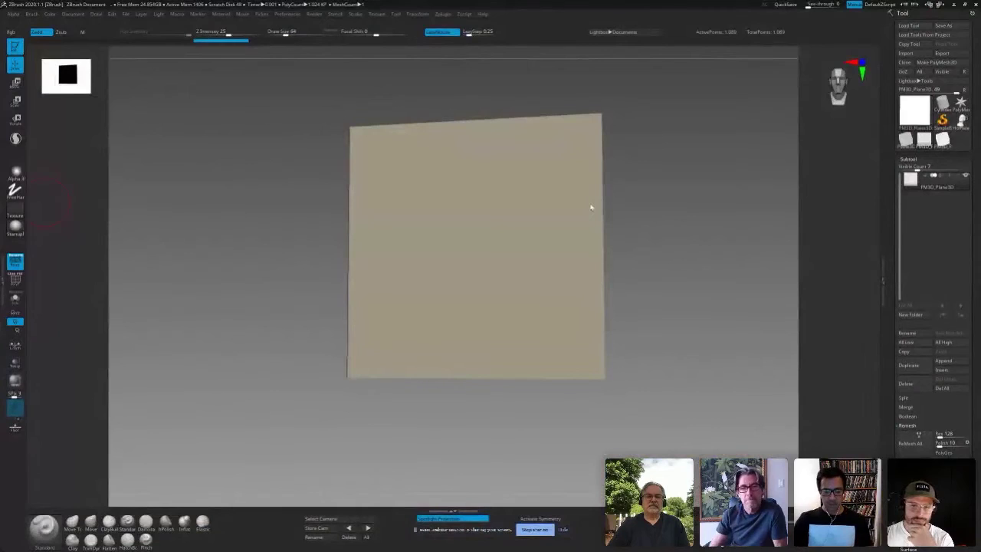
click(603, 34)
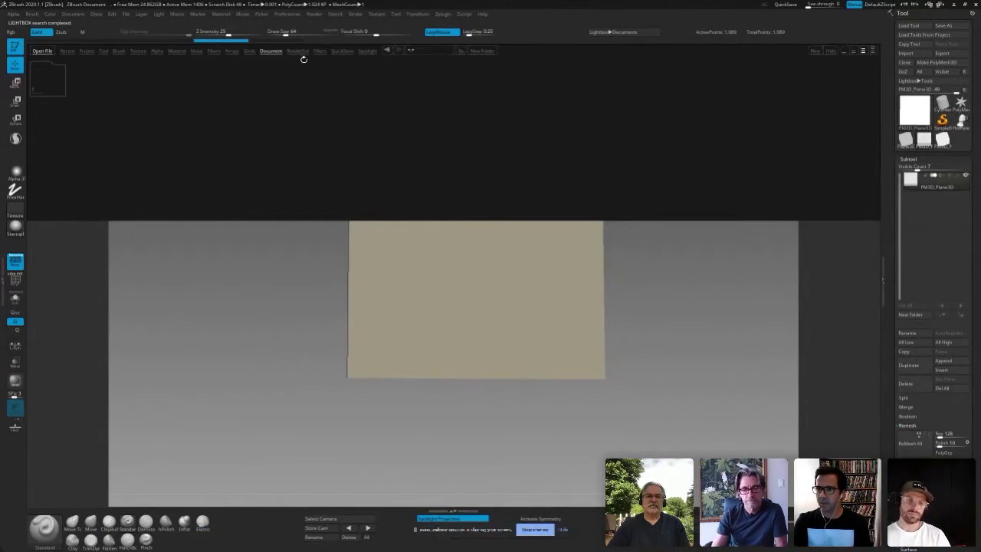
click(119, 51)
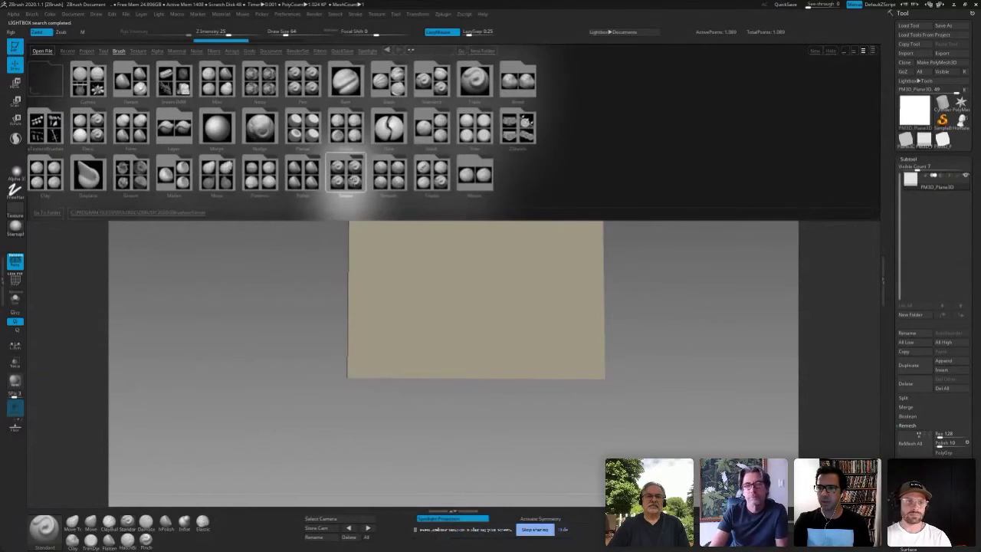
click(351, 179)
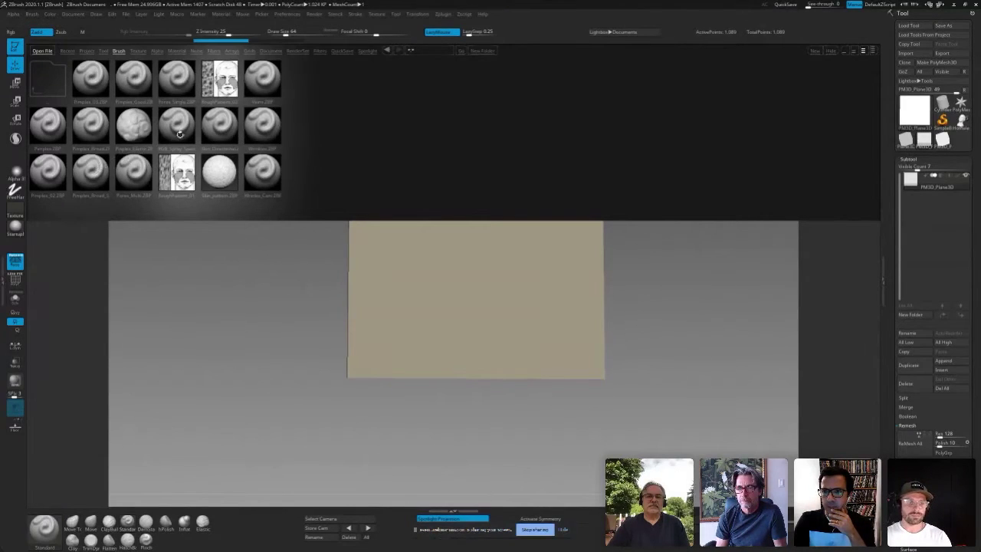
double_click(177, 129)
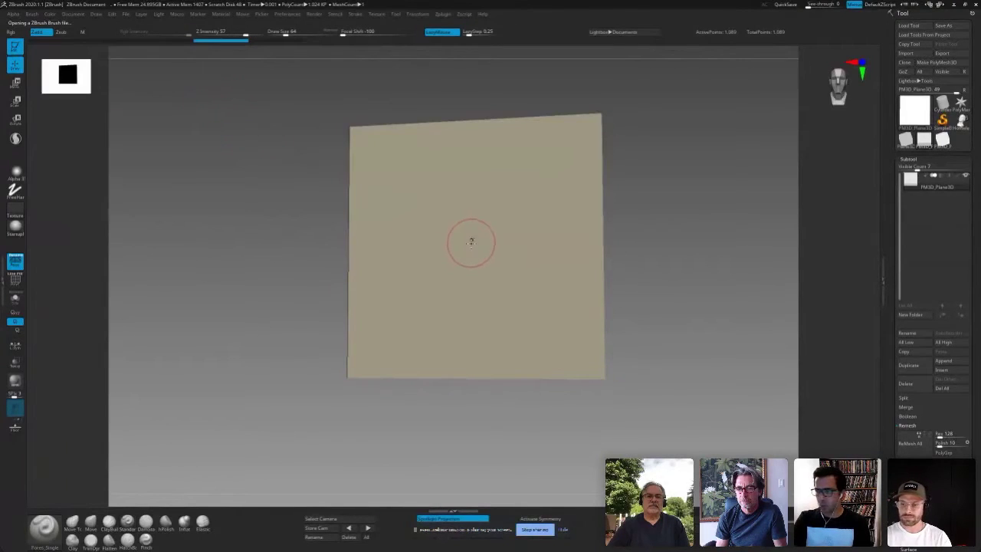
- Undo the test dab on the coarse plane and subdivide the plane four times
drag(493, 271, 502, 280)
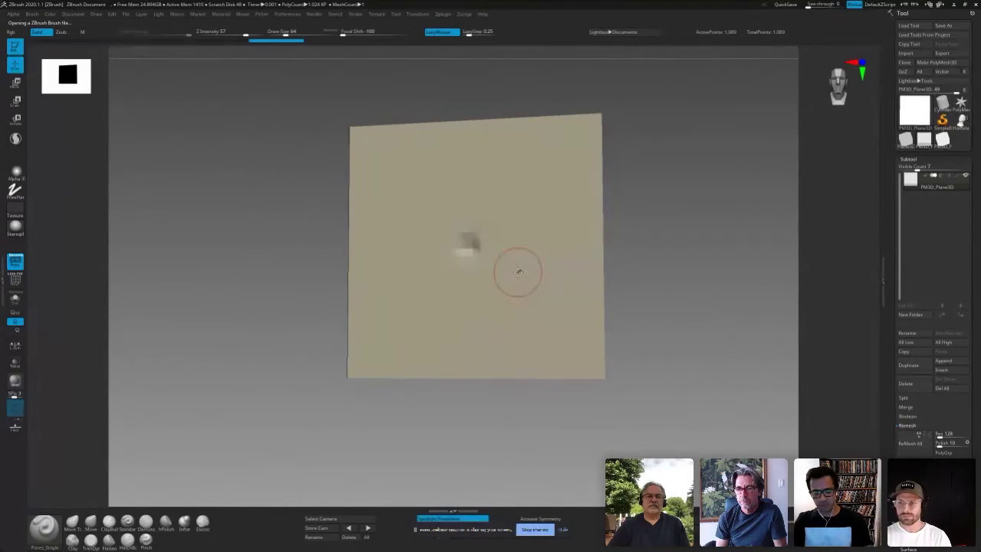
key(ctrl+z)
drag(688, 228, 650, 240)
key(ctrl+d)
key(ctrl+d)
key(ctrl+d)
key(ctrl+d)
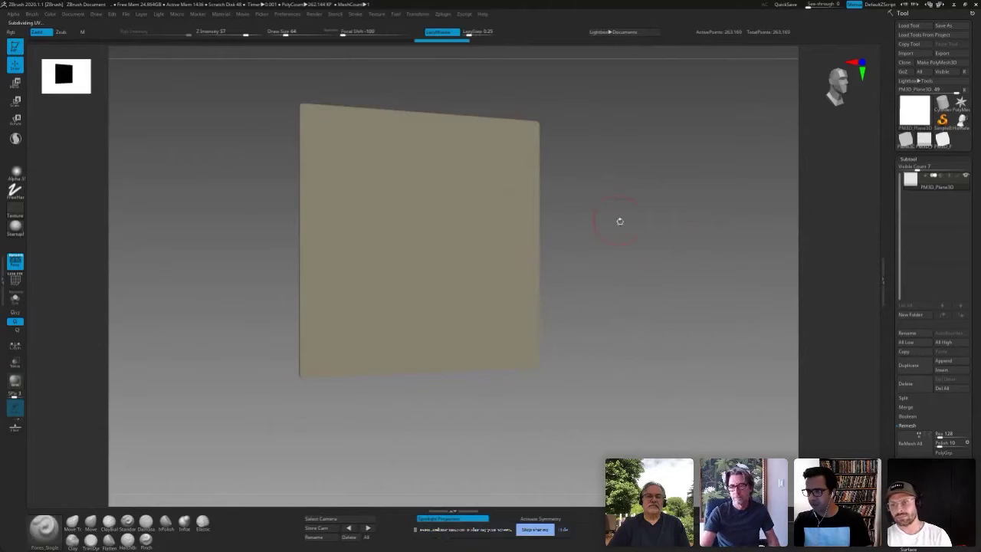
- Sculpt a single creased pore in the middle of the plane with the Pores_Single brush
shift+drag(617, 216, 605, 217)
drag(422, 235, 484, 321)
mouse_move(665, 258)
alt+mouse_down()
mouse_move(590, 260)
mouse_move(631, 260)
mouse_move(447, 195)
alt+mouse_up()
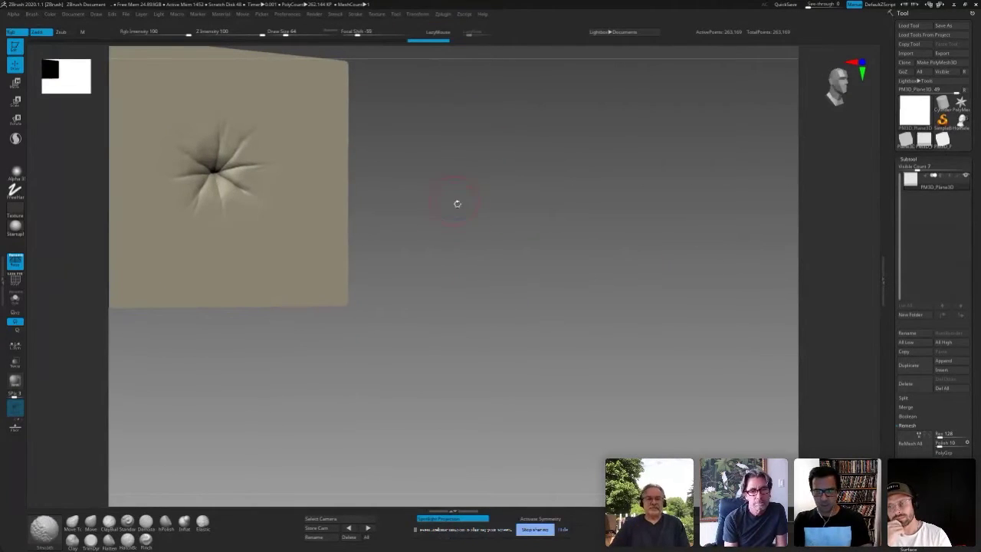
key(shift+s)
alt+drag(453, 231, 710, 324)
alt+drag(692, 289, 728, 264)
key(ctrl+n)
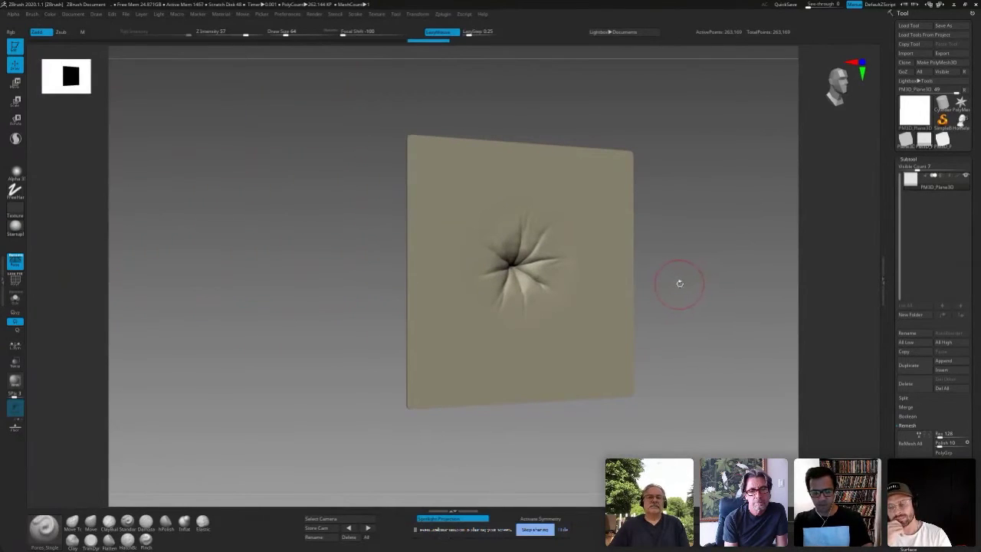
- Leave a canvas snapshot of the creased pore plane beside the live plane, and undo the pore on the live plane
alt+drag(660, 259, 401, 170)
mouse_move(461, 199)
mouse_down()
mouse_move(445, 199)
mouse_move(452, 213)
mouse_move(465, 208)
mouse_move(450, 187)
mouse_move(456, 208)
mouse_move(486, 200)
mouse_up()
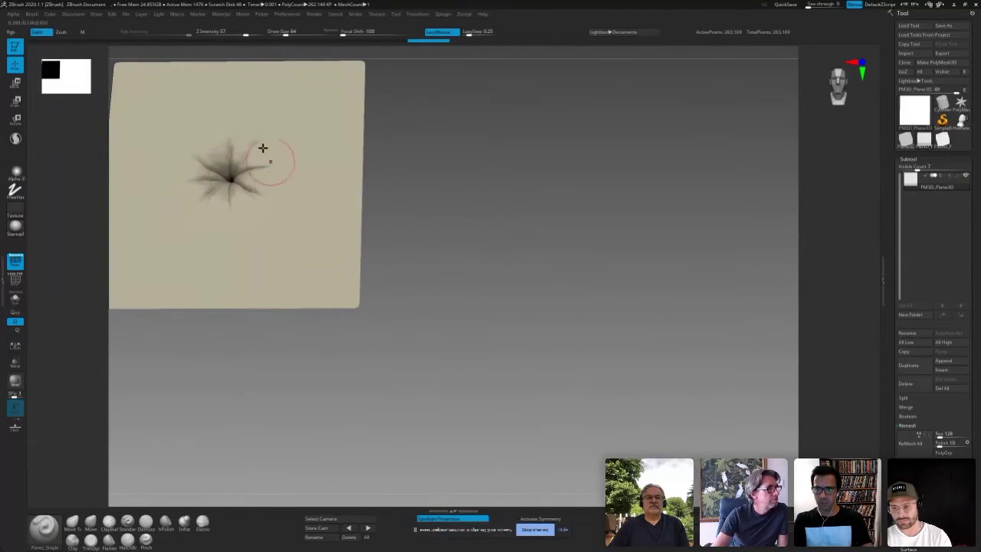
mouse_move(540, 210)
mouse_down()
mouse_move(497, 192)
mouse_move(502, 237)
mouse_up()
key(shift+s)
mouse_move(440, 217)
alt+mouse_down()
mouse_move(706, 266)
mouse_move(728, 266)
mouse_move(690, 237)
mouse_move(762, 229)
mouse_move(751, 229)
alt+mouse_up()
key(ctrl+z)
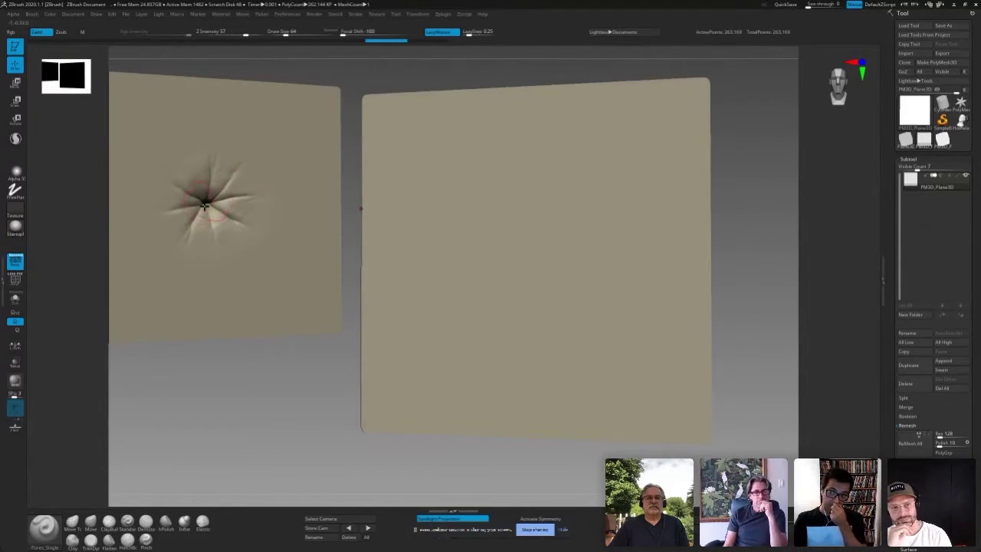
- Select the Elastic brush and assign Alpha 39 to it
drag(198, 204, 199, 205)
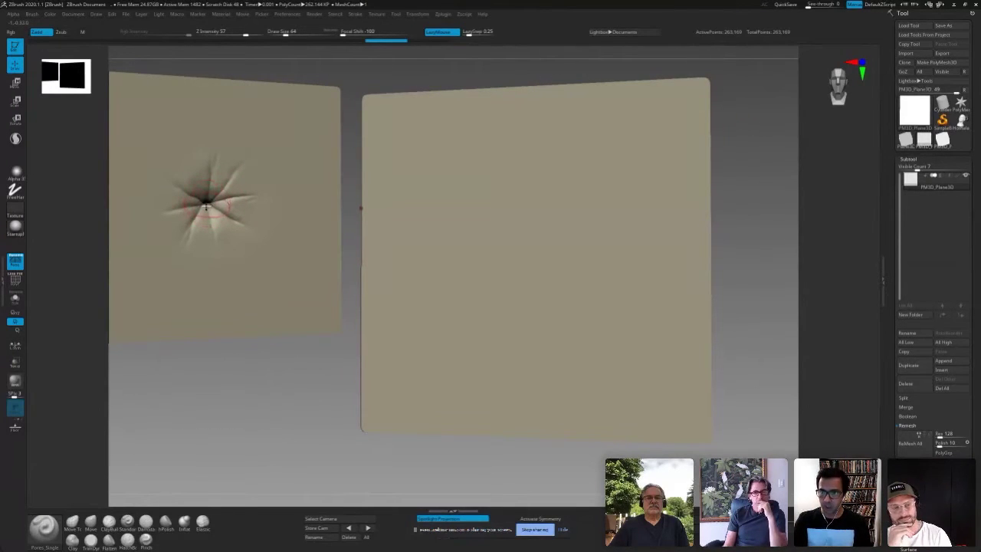
key(b)
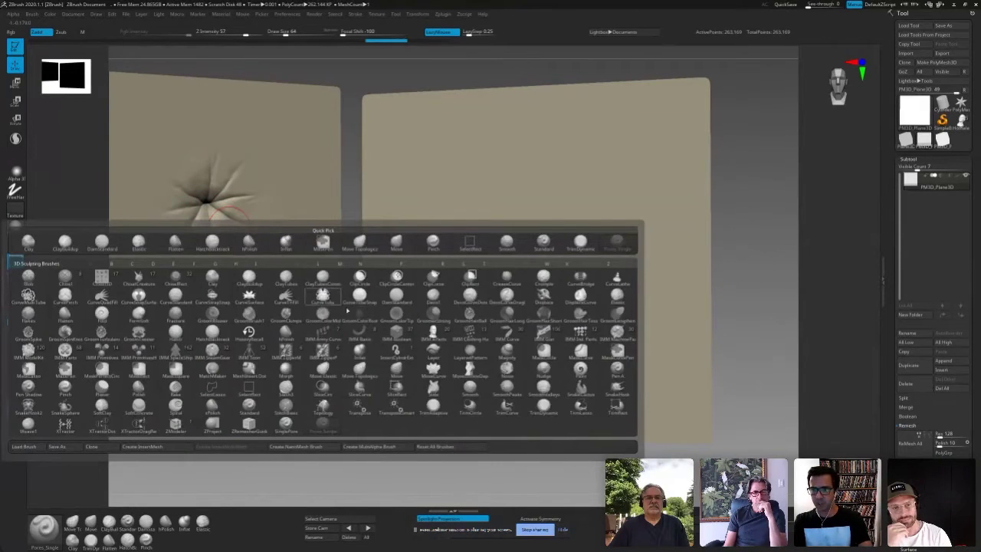
click(429, 318)
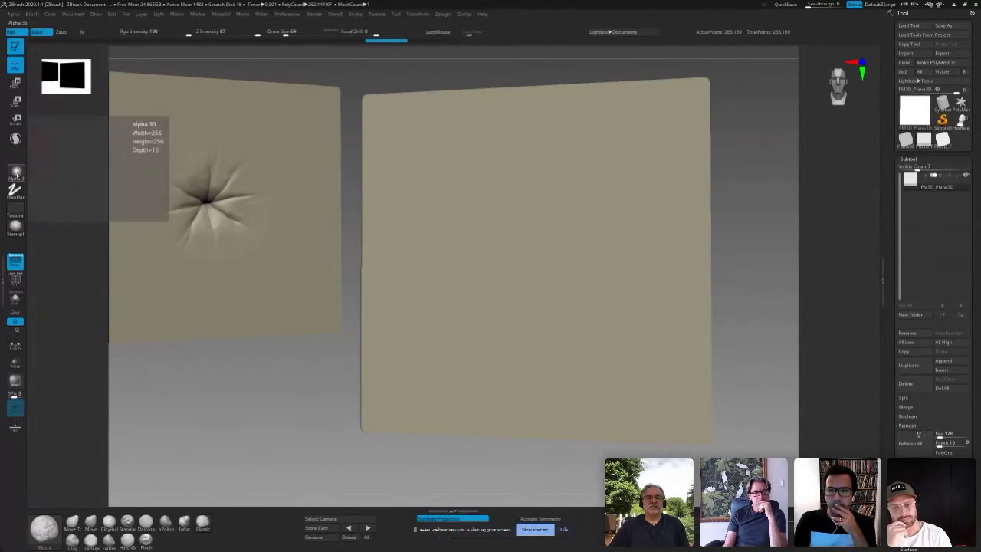
click(18, 172)
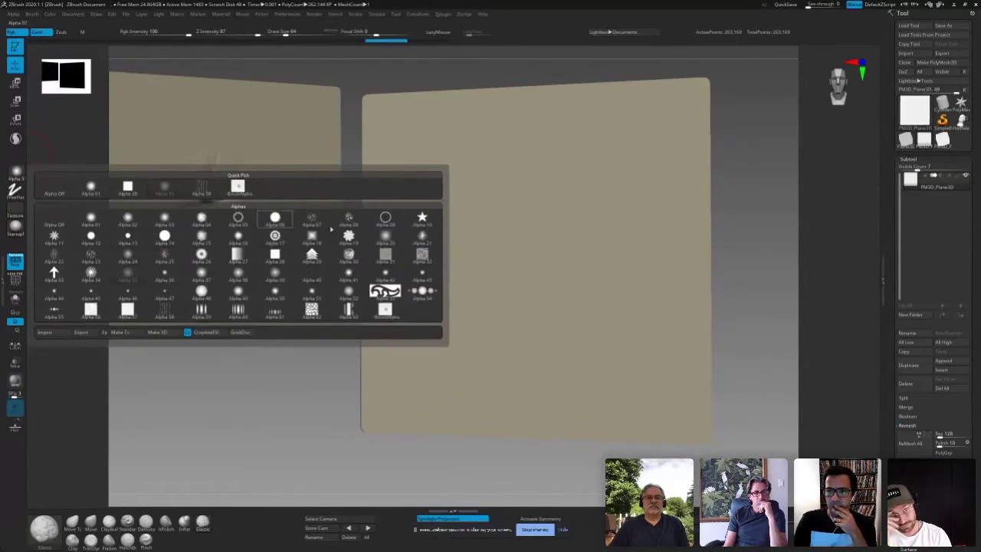
click(275, 275)
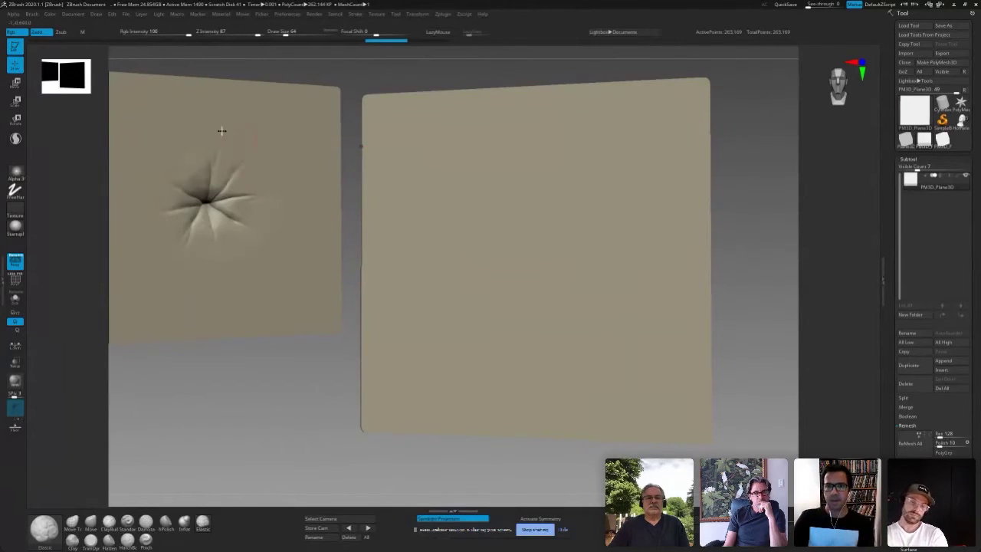
- Reshape the AlphaAdjust curve of Alpha 39 and set the brush's Z Intensity to 44
click(15, 15)
click(43, 173)
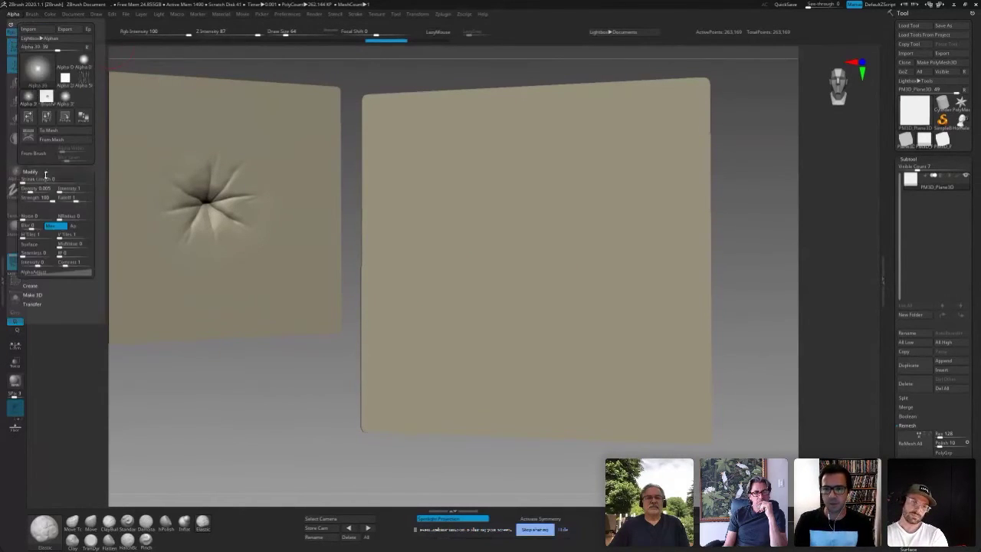
click(68, 271)
drag(58, 305, 81, 312)
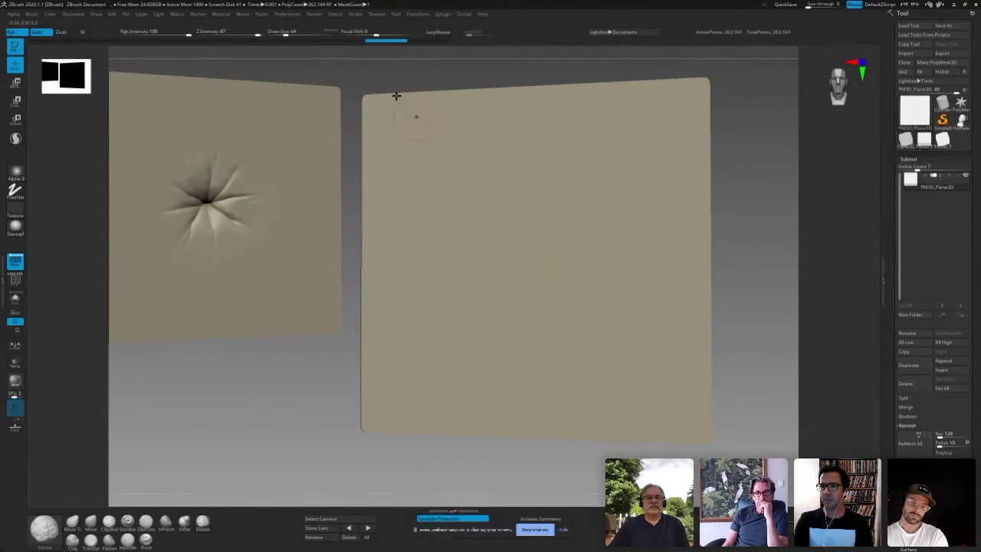
drag(256, 34, 239, 33)
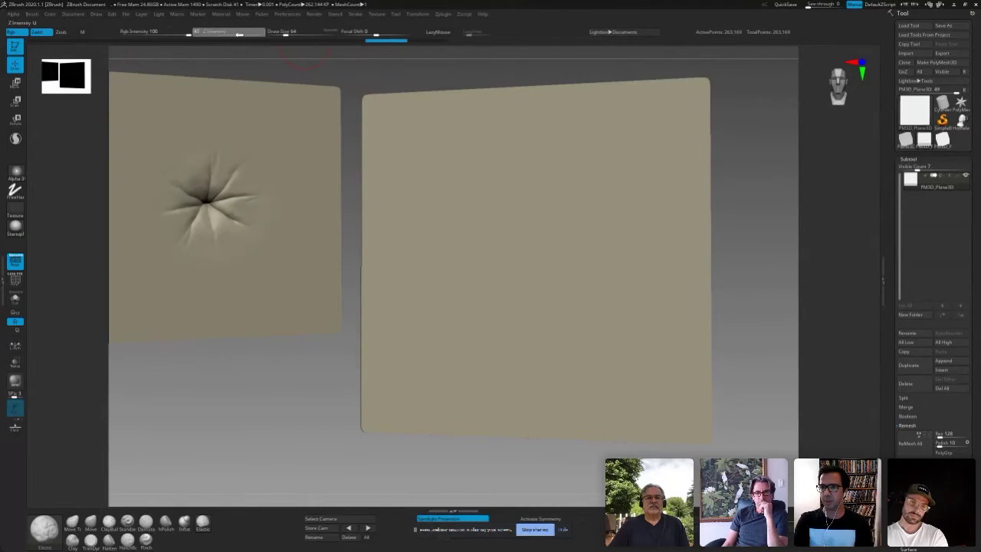
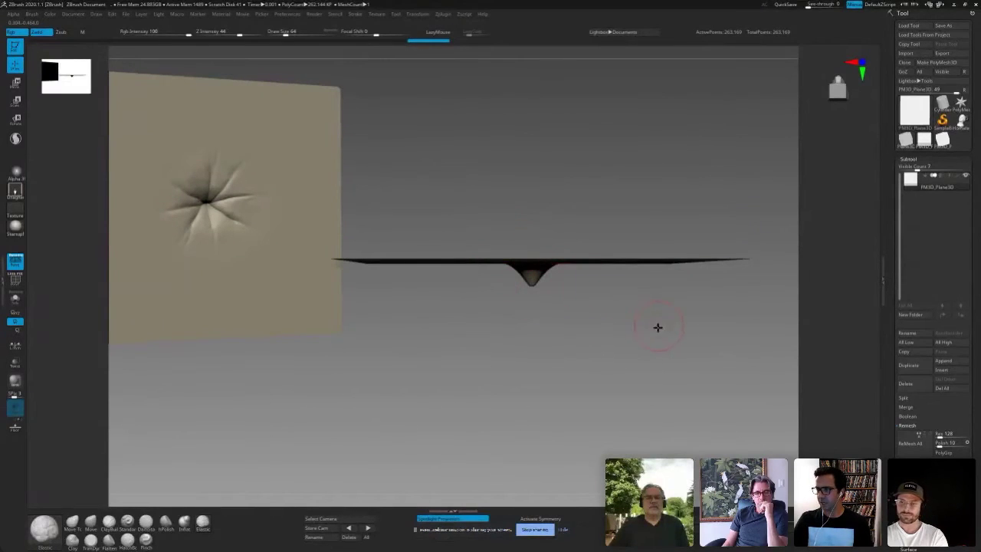
- Smooth the centre of the round pore form on the live plane
drag(656, 326, 536, 241)
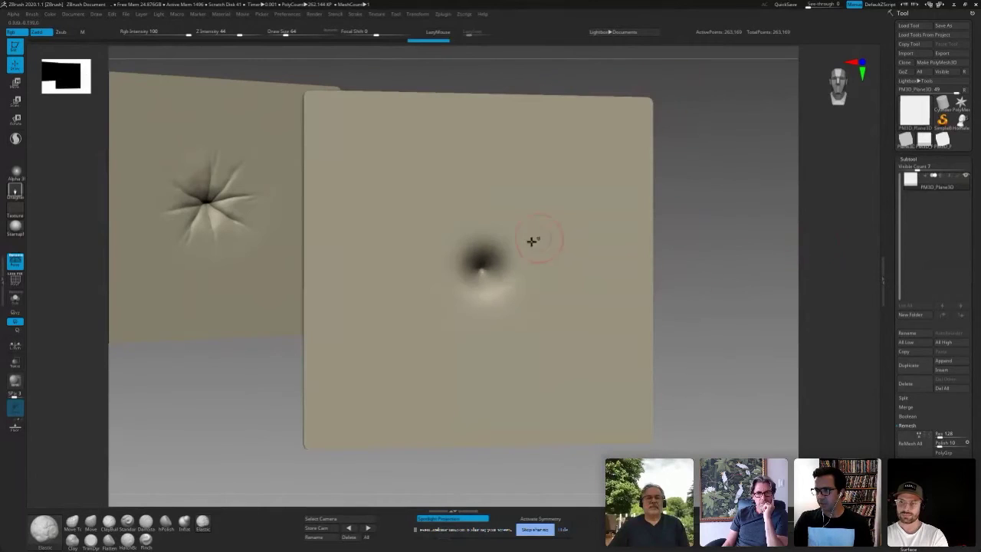
mouse_move(484, 281)
shift+mouse_down()
mouse_move(487, 269)
mouse_move(461, 281)
shift+mouse_up()
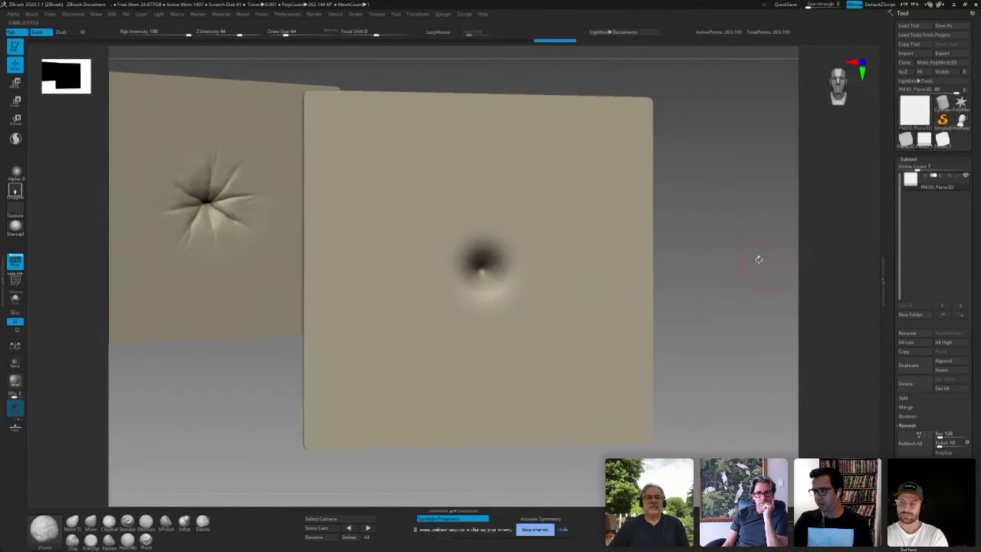
drag(705, 249, 728, 249)
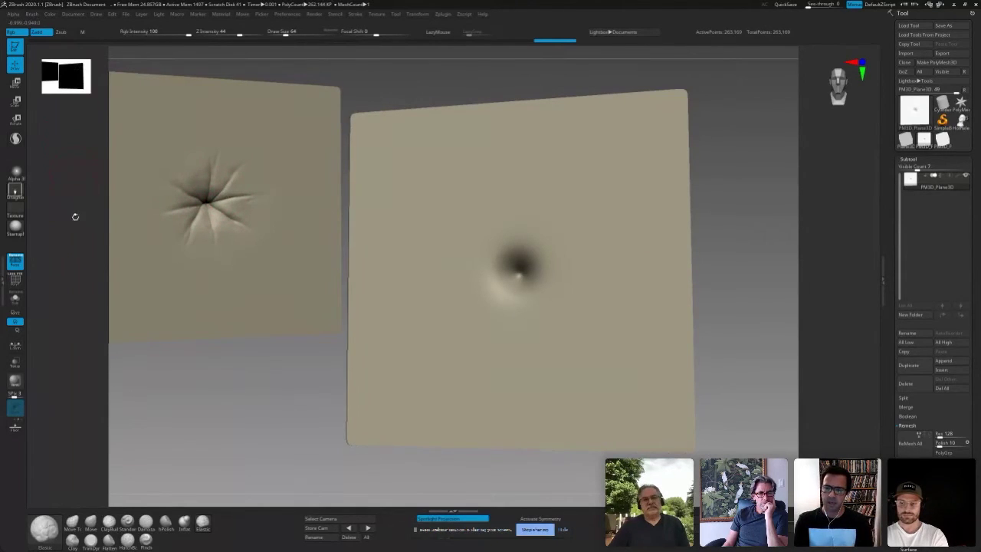
- Select the Standard brush and clone it as the base for a custom brush
click(127, 522)
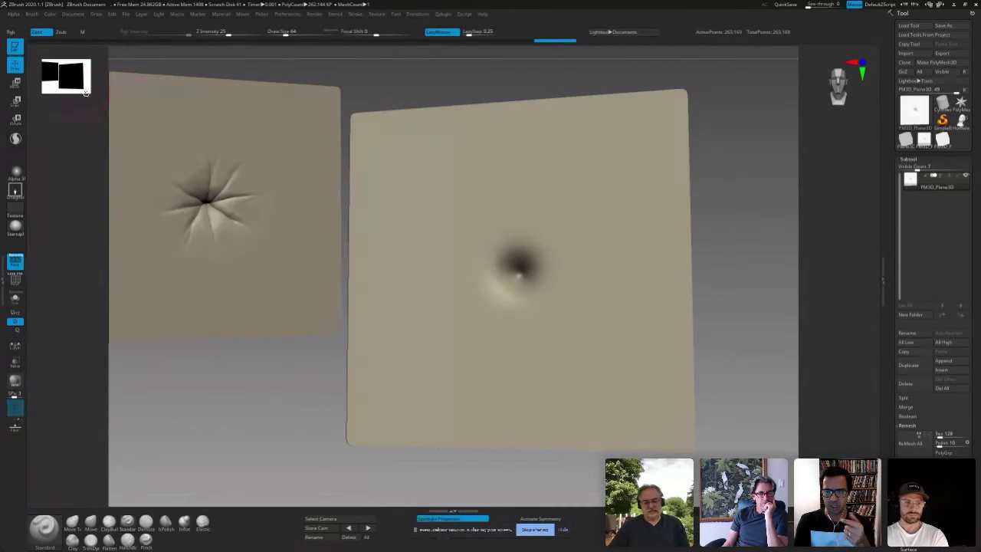
click(31, 14)
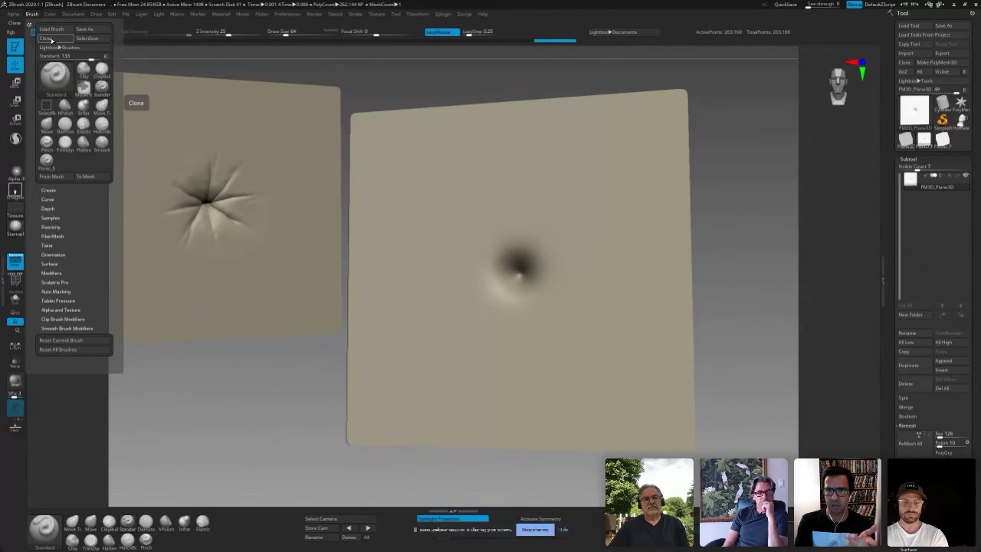
- Assign Alpha 35 and the FreeHand stroke to the cloned Standard brush
click(17, 172)
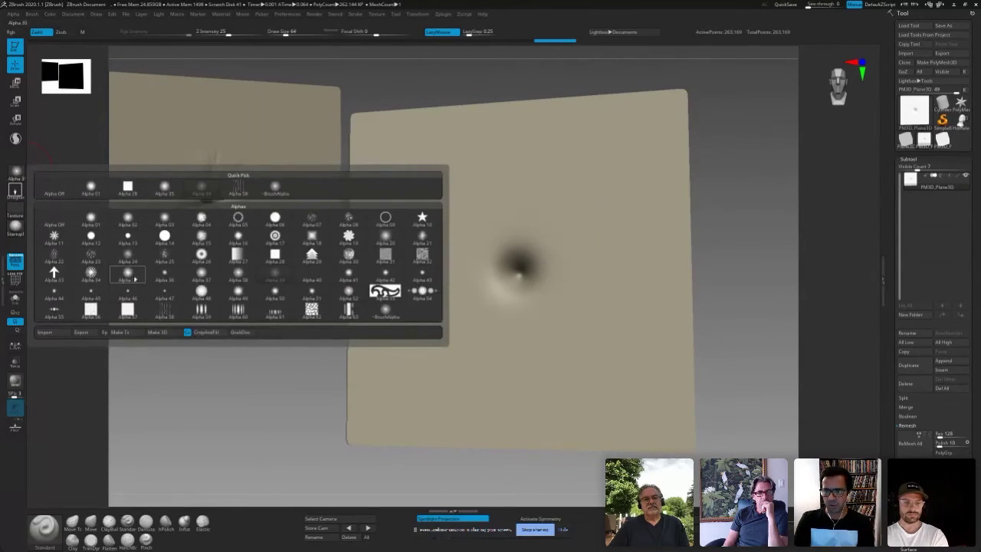
click(129, 276)
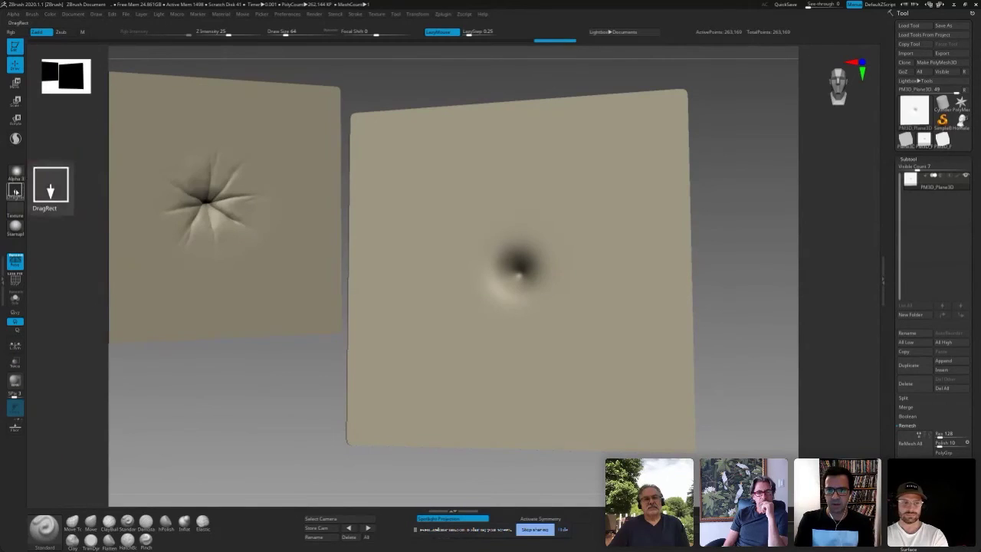
click(15, 192)
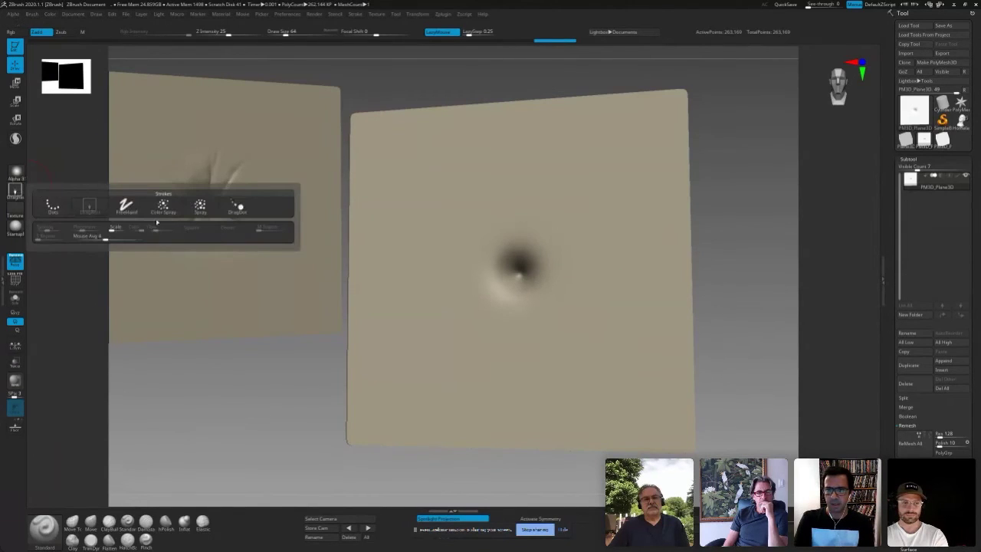
click(126, 205)
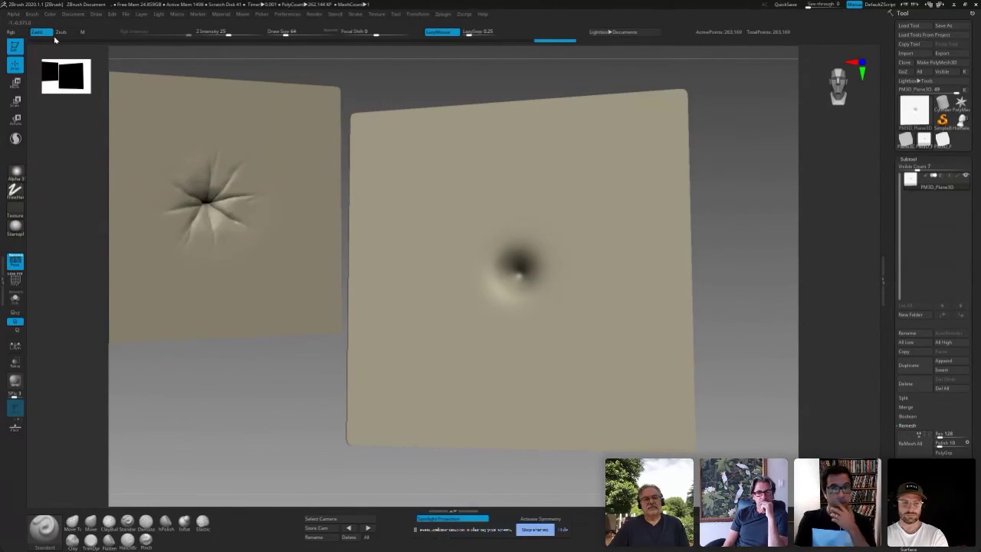
- Reshape the AlphaAdjust curve of Alpha 35, and test the brush with a short stroke above the round pore that is undone
click(18, 16)
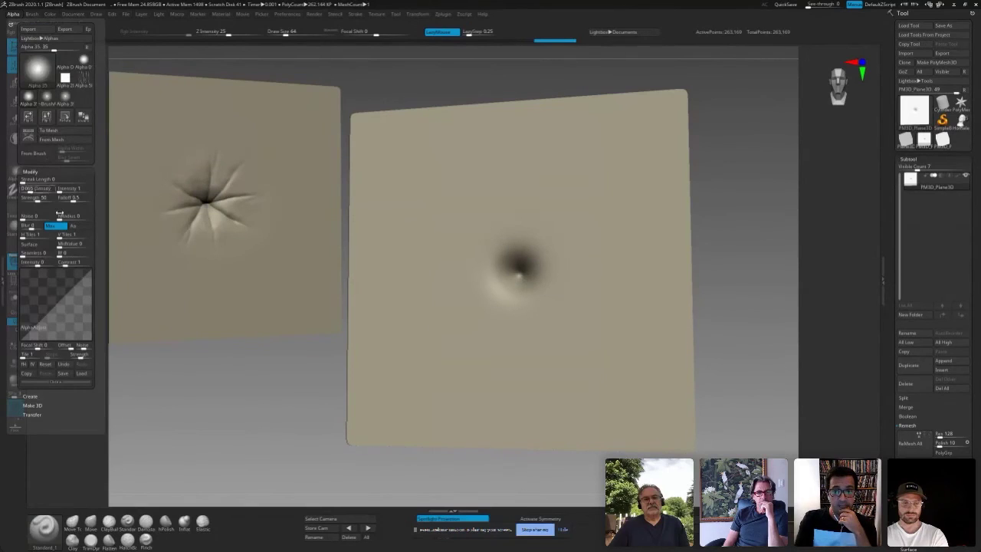
drag(58, 304, 80, 314)
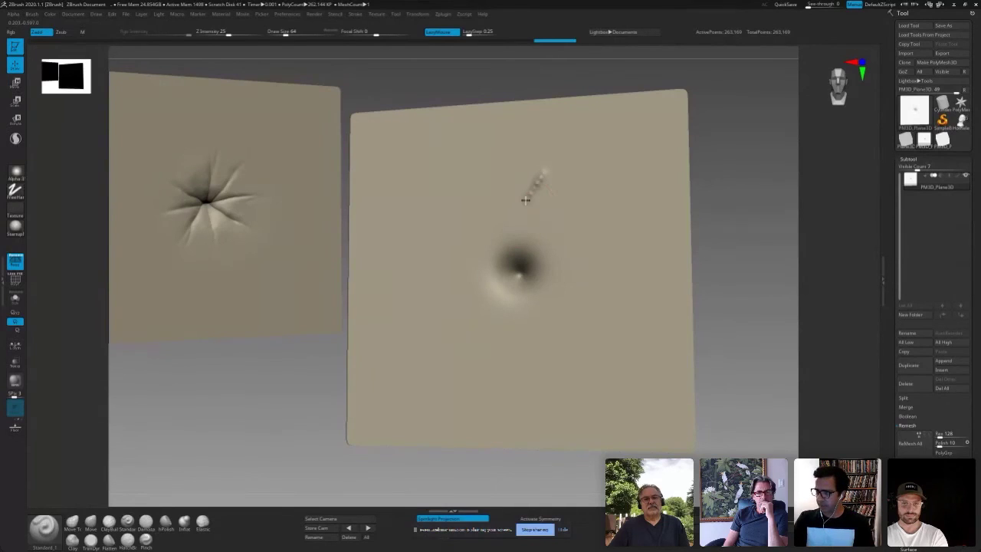
drag(525, 200, 523, 206)
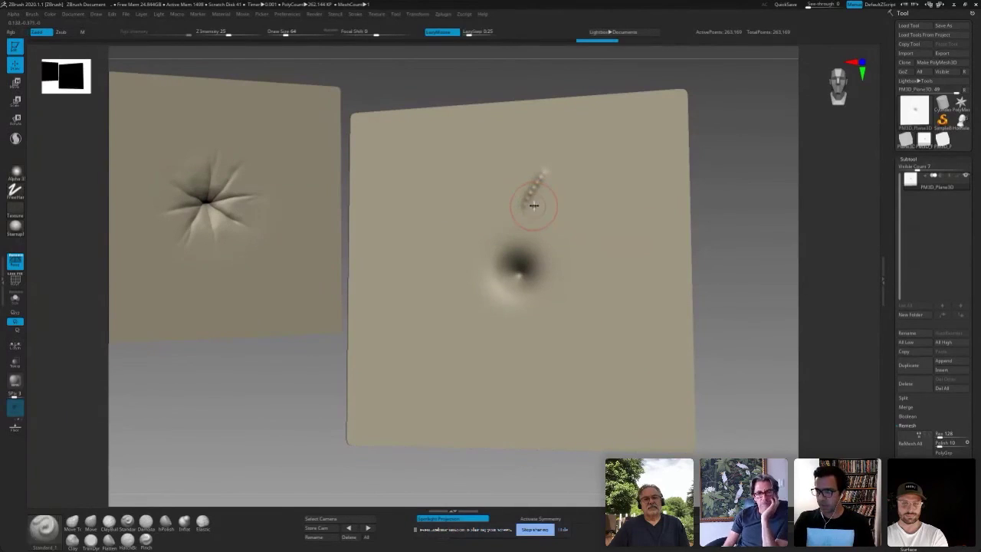
key(ctrl+z)
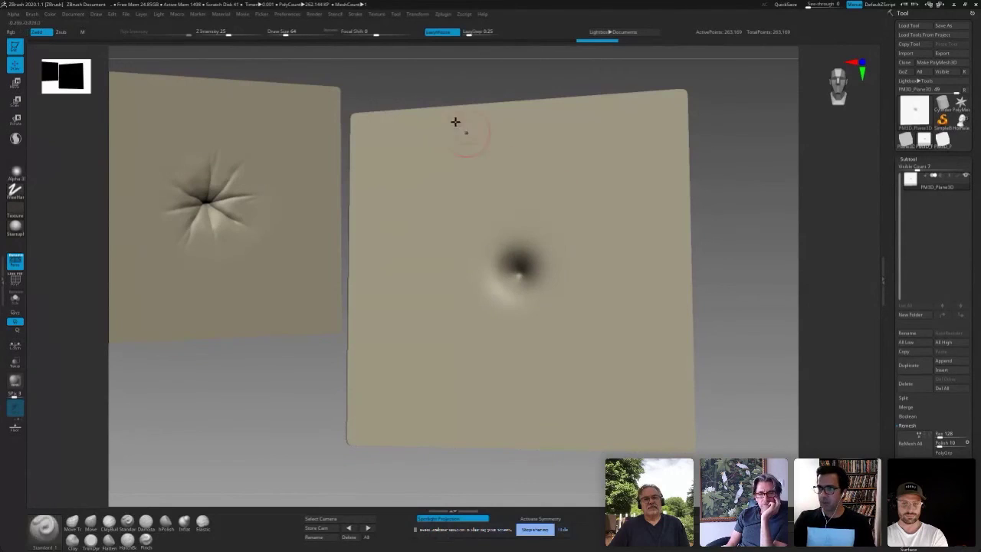
- Open the Lazy Mouse settings of the cloned brush's FreeHand stroke
click(357, 15)
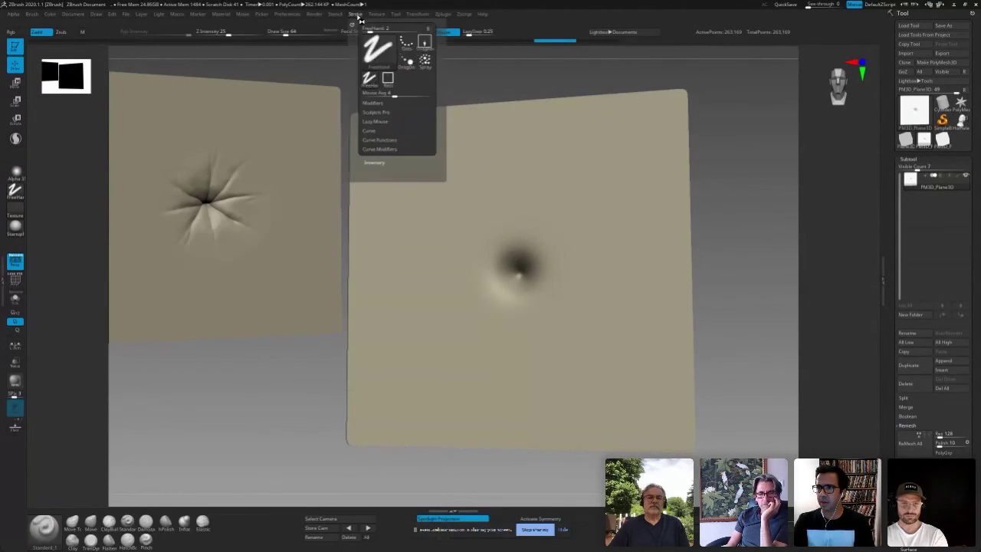
click(377, 121)
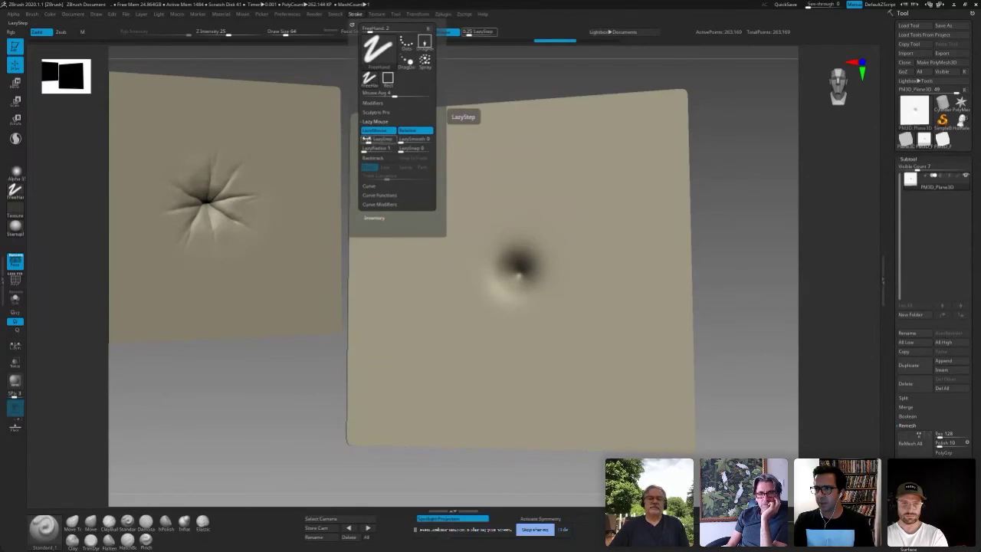